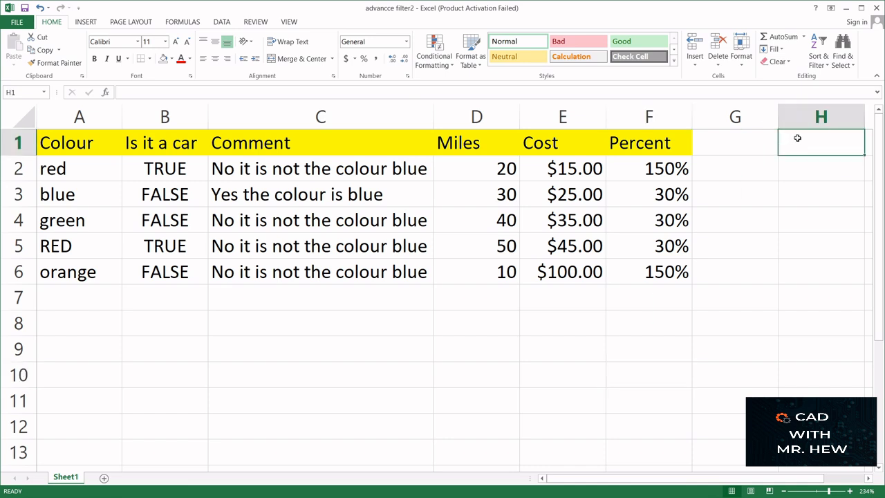
- Enter the criteria header Colour in cell H1
{"action": "type", "text": "C"}
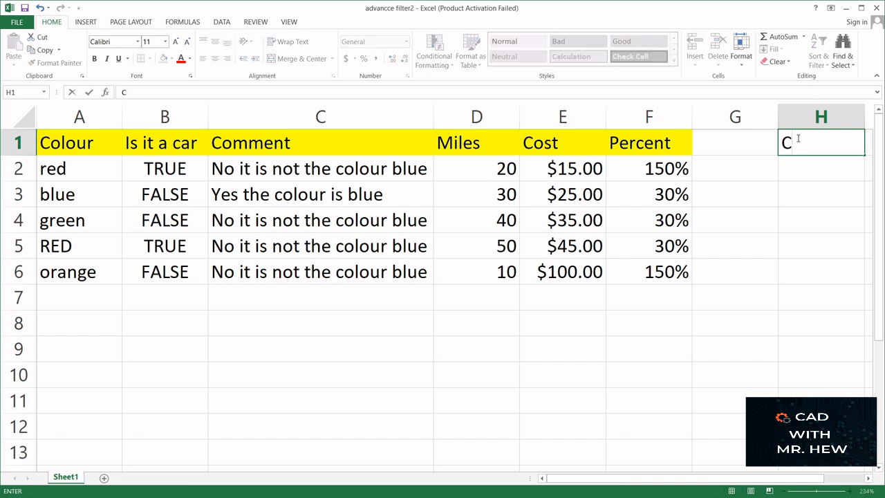
{"action": "type", "text": "olour"}
{"action": "left_click", "coordinate": [83, 144]}
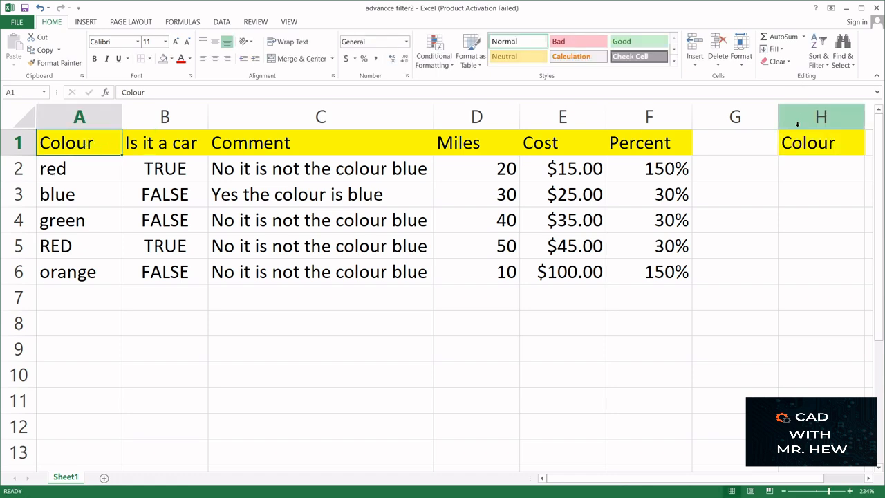
- Enter the criterion red in cell H2 beneath the Colour header
{"action": "left_click", "coordinate": [812, 143]}
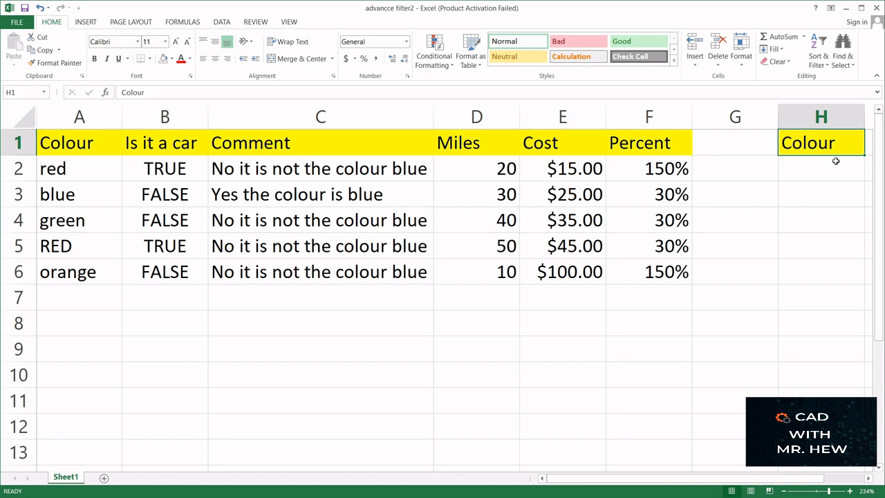
{"action": "left_click", "coordinate": [799, 170]}
{"action": "type", "text": "red"}
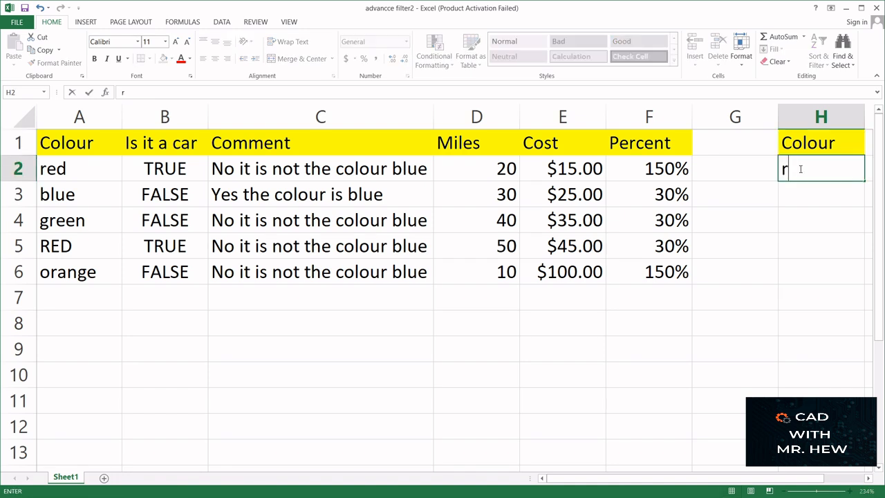
{"action": "left_click", "coordinate": [797, 209]}
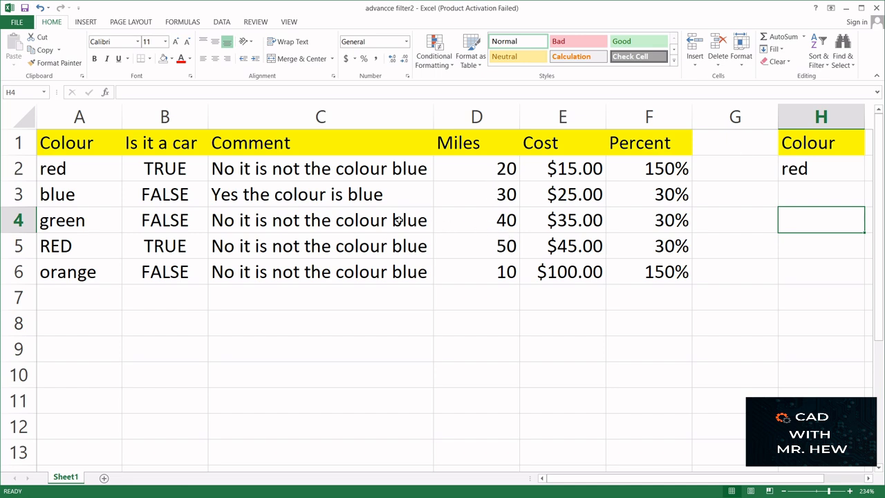
- Select the data table, the criteria cells H1:H2 and the empty rows below the table to review the filter setup
{"action": "left_click_drag", "start_coordinate": [86, 145], "coordinate": [653, 273]}
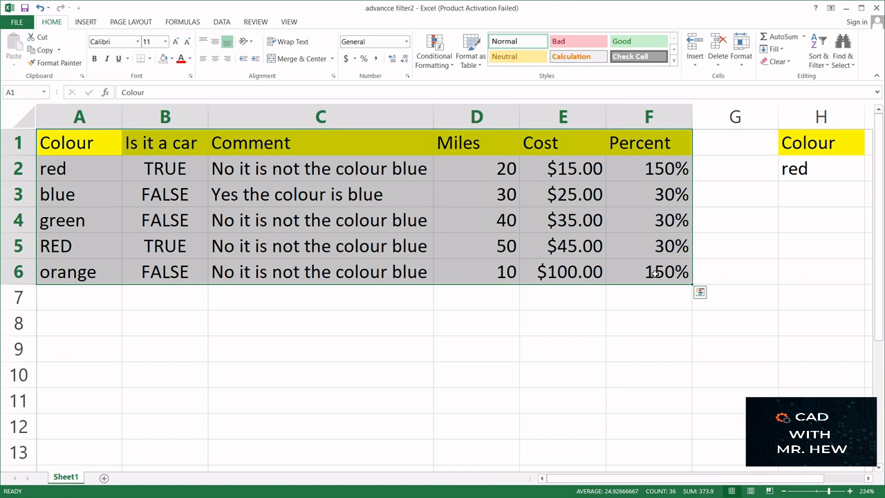
{"action": "left_click", "coordinate": [818, 145]}
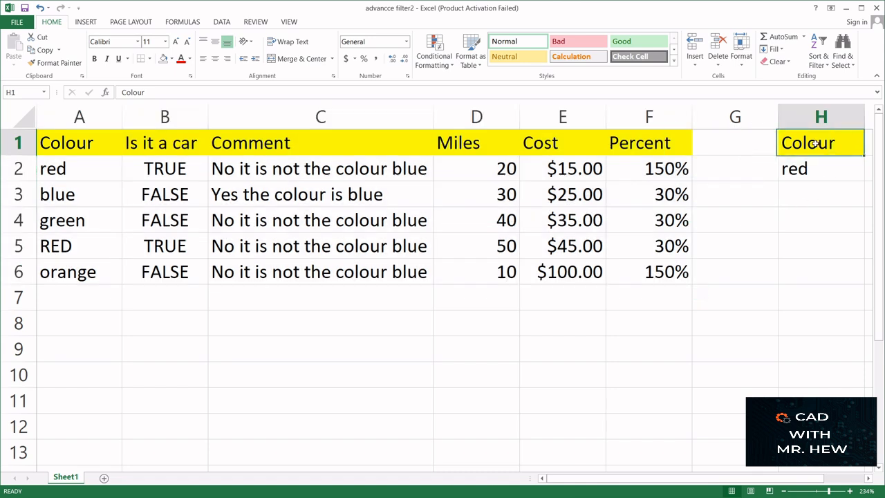
{"action": "left_click_drag", "start_coordinate": [821, 150], "coordinate": [822, 170]}
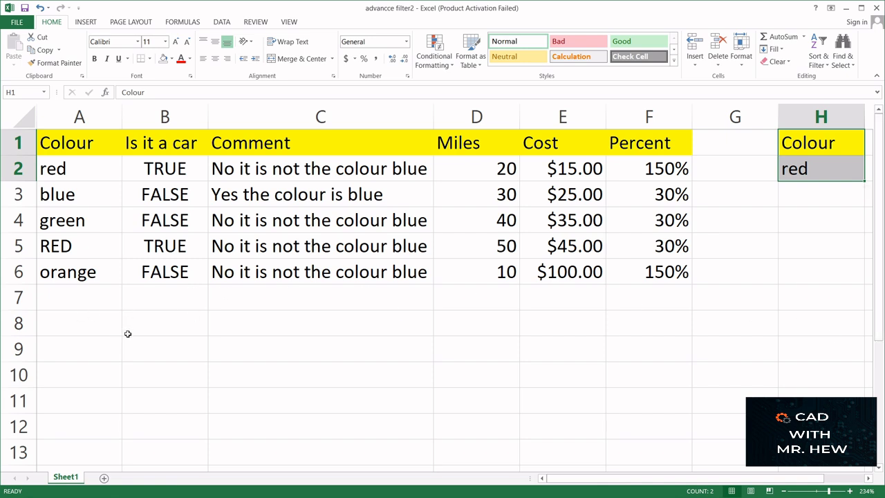
{"action": "left_click", "coordinate": [87, 353]}
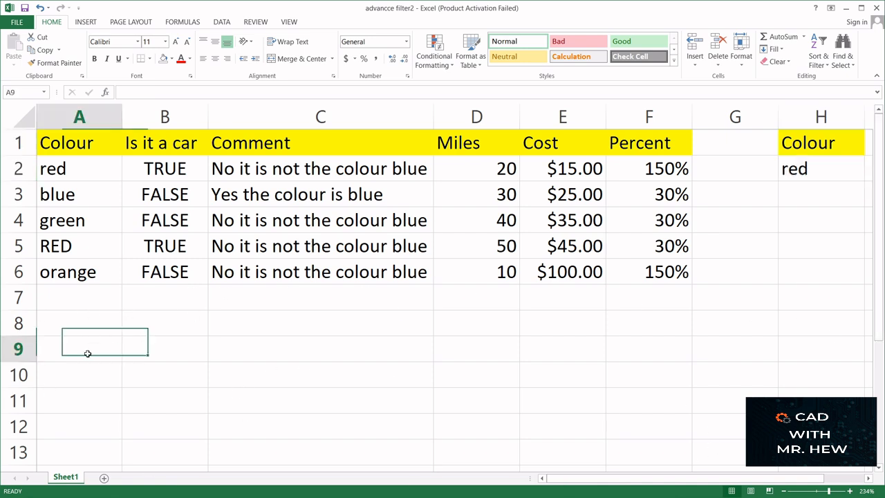
{"action": "mouse_move", "coordinate": [87, 353]}
{"action": "left_mouse_down"}
{"action": "mouse_move", "coordinate": [537, 419]}
{"action": "mouse_move", "coordinate": [652, 460]}
{"action": "left_mouse_up"}
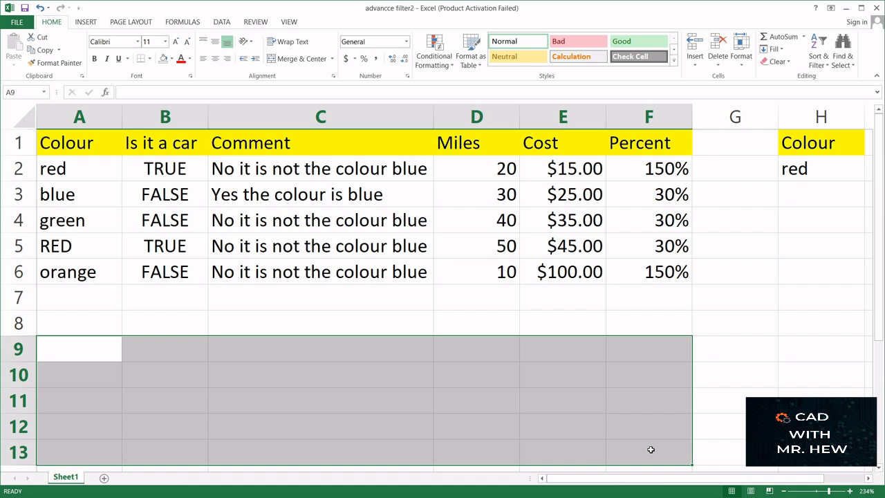
{"action": "left_click", "coordinate": [473, 263]}
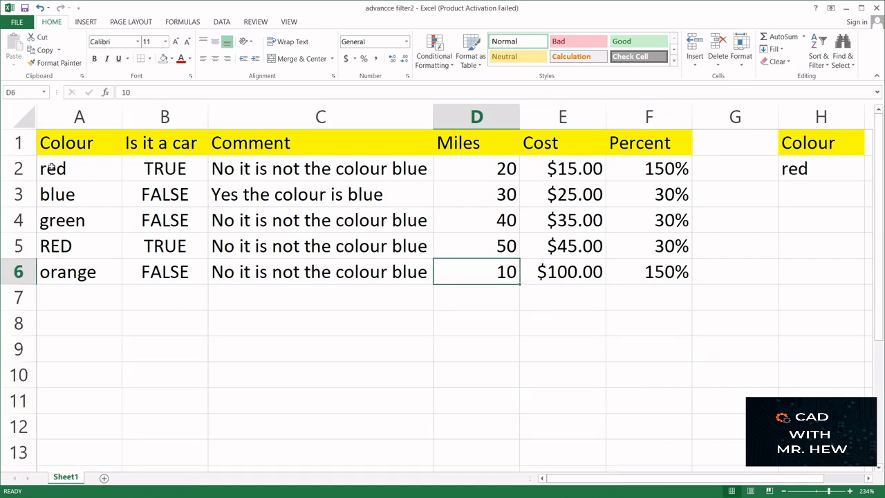
{"action": "left_click", "coordinate": [60, 146]}
{"action": "left_click_drag", "start_coordinate": [59, 146], "coordinate": [641, 266]}
{"action": "left_click", "coordinate": [786, 237]}
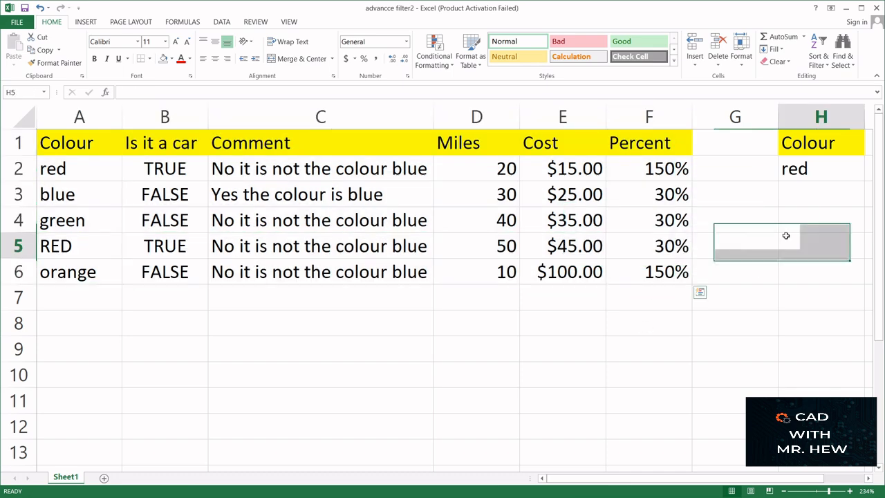
{"action": "left_click", "coordinate": [795, 145]}
{"action": "left_click_drag", "start_coordinate": [797, 144], "coordinate": [840, 173]}
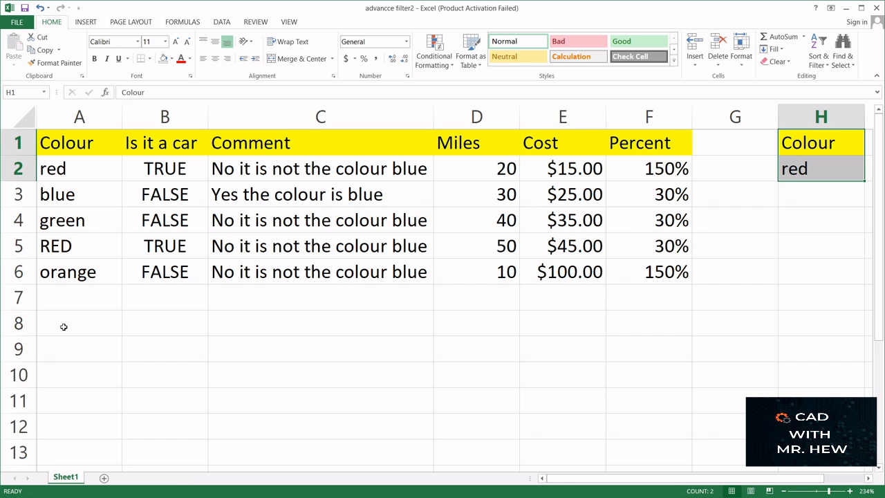
{"action": "left_click_drag", "start_coordinate": [63, 323], "coordinate": [650, 375]}
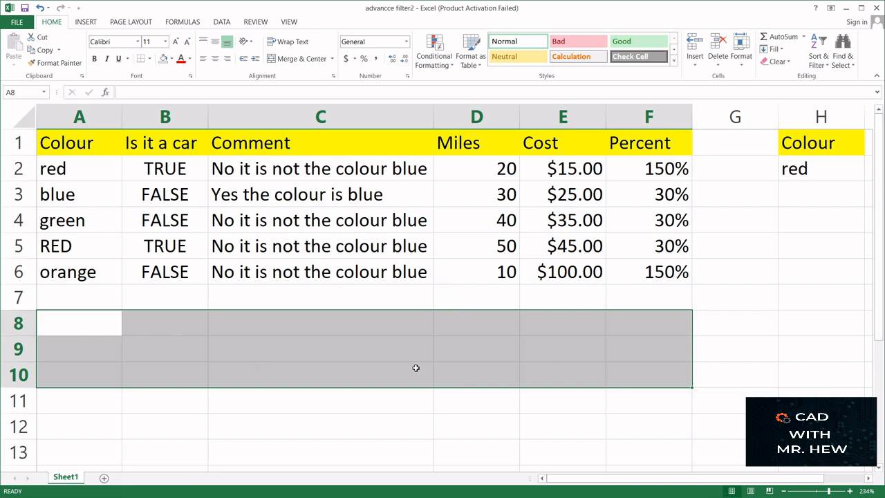
- Open the Advanced Filter dialog with a cell of the data table selected
{"action": "left_click", "coordinate": [365, 220]}
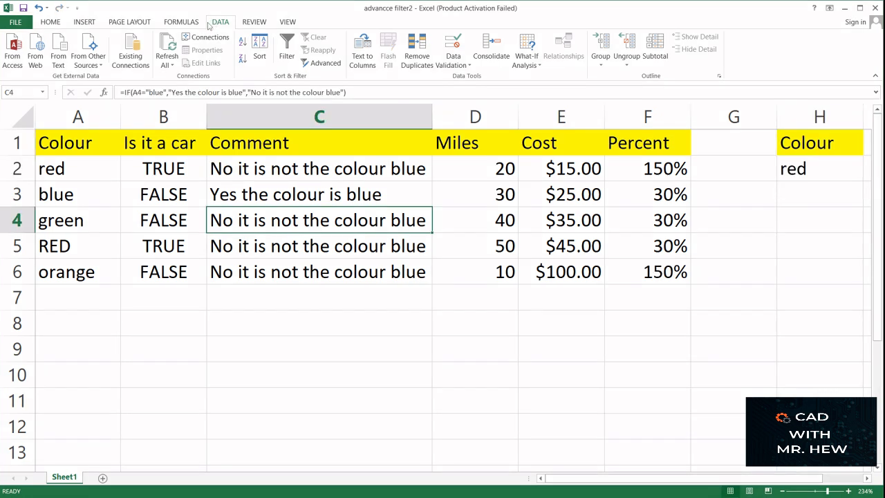
{"action": "left_click", "coordinate": [316, 64]}
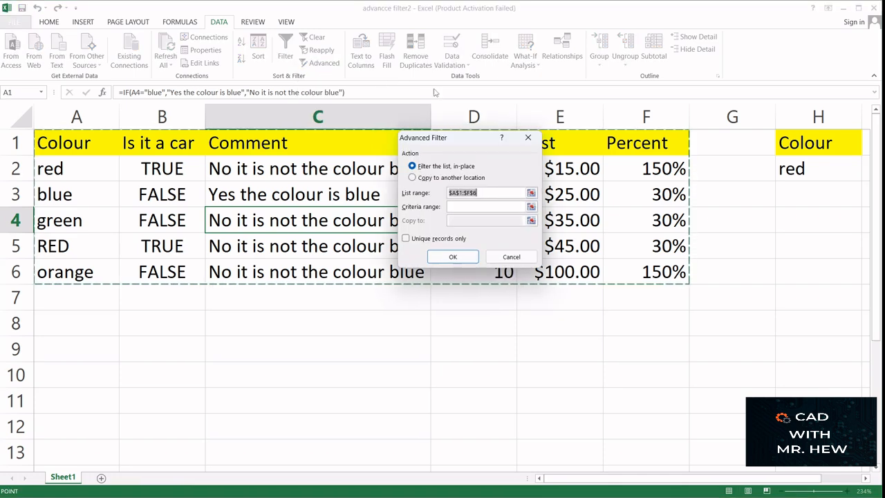
{"action": "left_click_drag", "start_coordinate": [469, 142], "coordinate": [737, 313]}
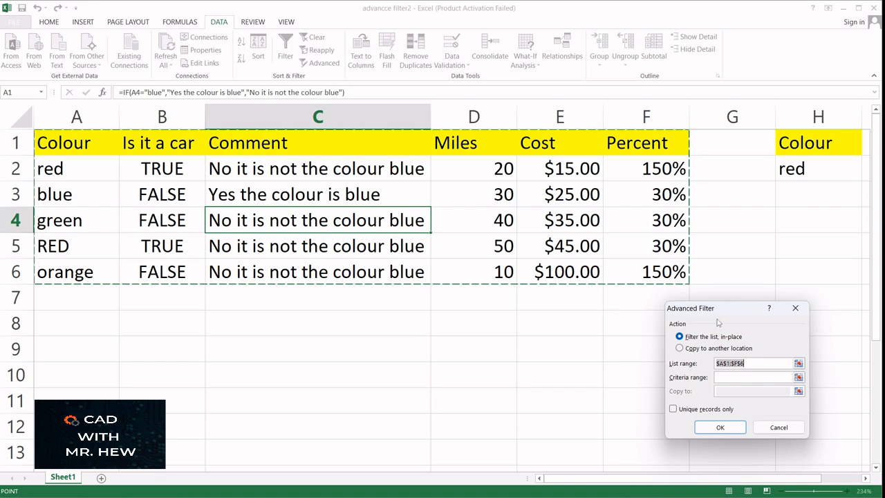
{"action": "left_click_drag", "start_coordinate": [733, 313], "coordinate": [724, 312]}
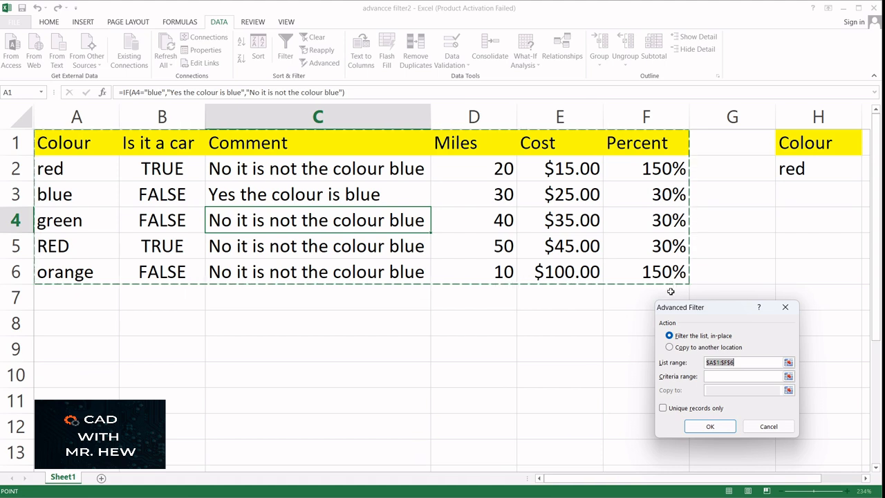
- Set the Advanced Filter criteria range to H1:H2
{"action": "left_click", "coordinate": [711, 376]}
{"action": "left_click", "coordinate": [788, 376]}
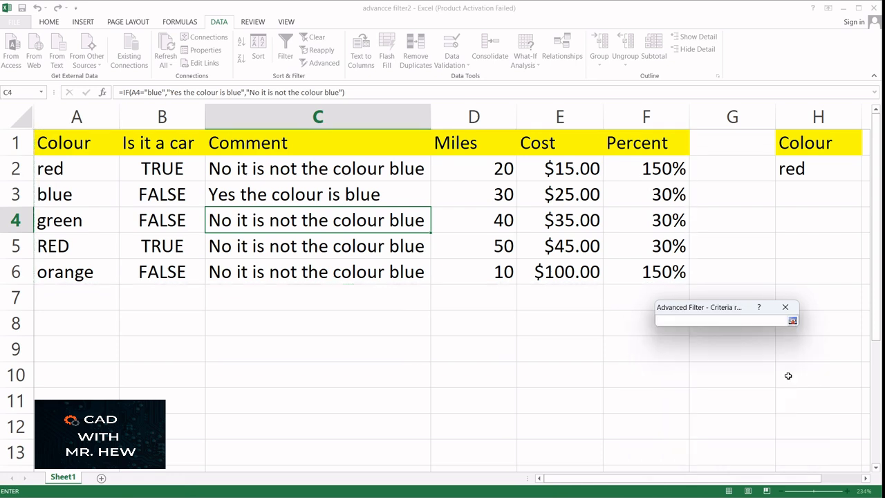
{"action": "left_click", "coordinate": [792, 142]}
{"action": "left_click_drag", "start_coordinate": [806, 147], "coordinate": [806, 168]}
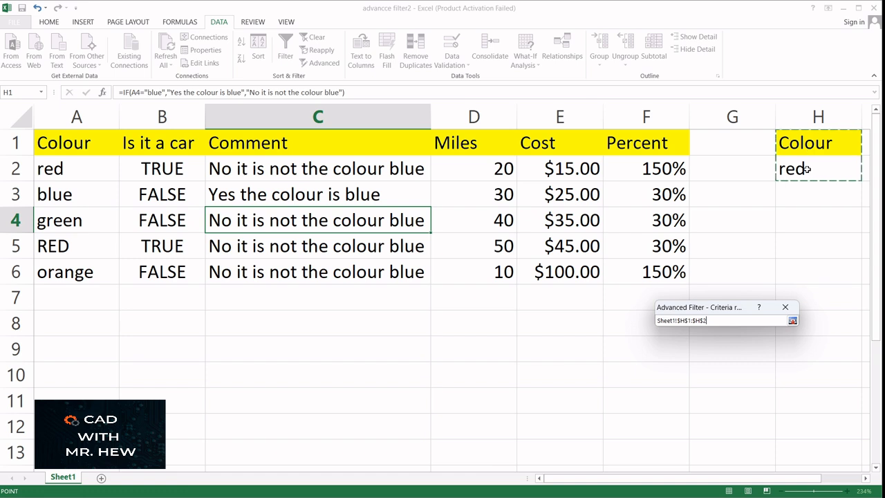
{"action": "left_click_drag", "start_coordinate": [814, 173], "coordinate": [815, 174]}
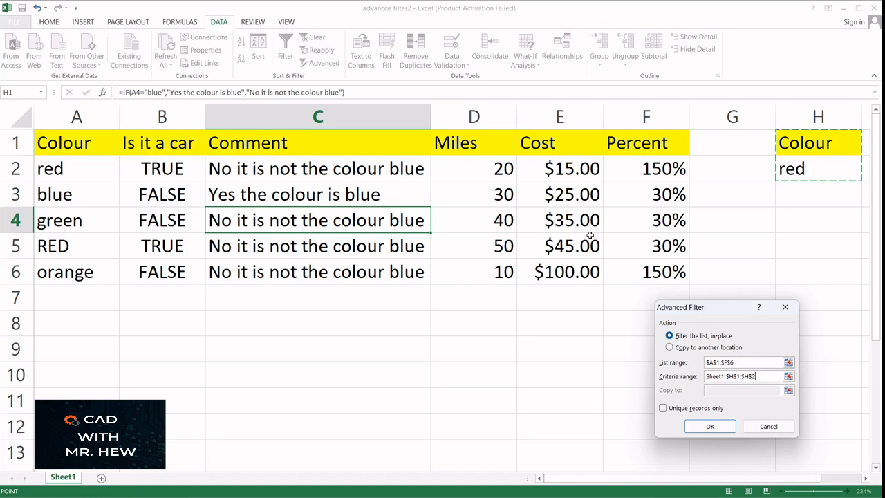
- Choose to copy the filtered results to another location, set the destination to A9, and apply the filter
{"action": "left_click", "coordinate": [670, 347]}
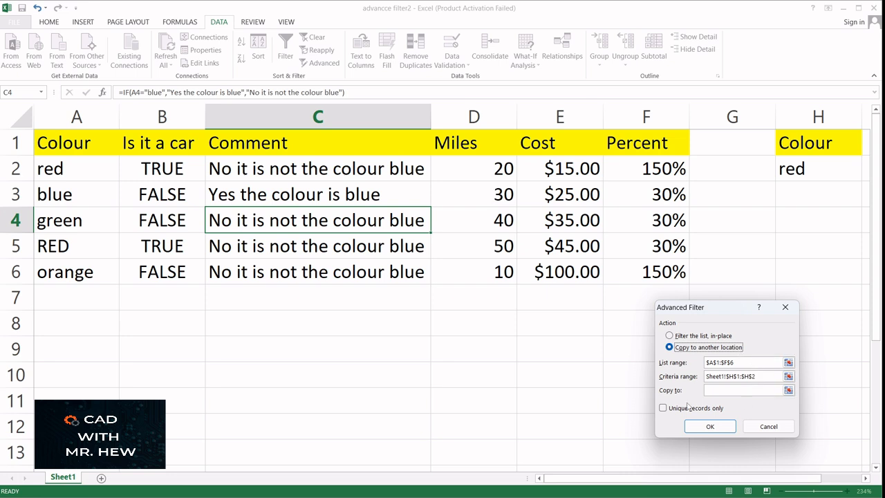
{"action": "left_click", "coordinate": [789, 391]}
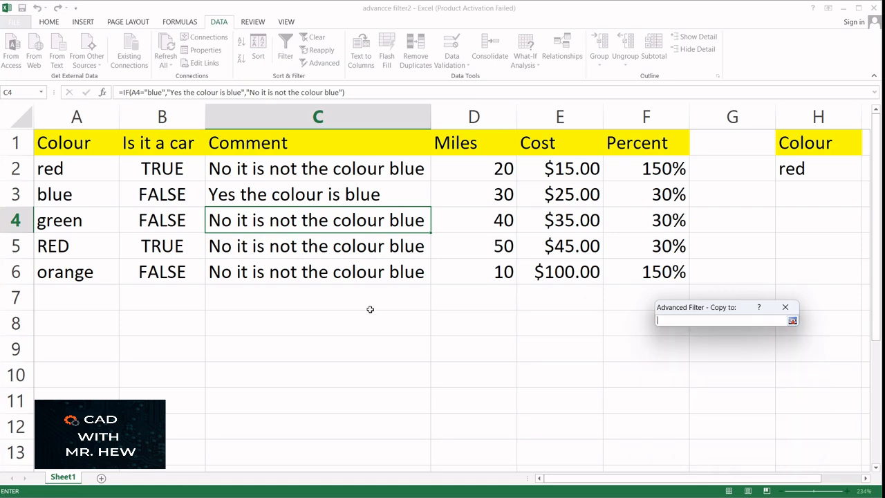
{"action": "left_click", "coordinate": [57, 350]}
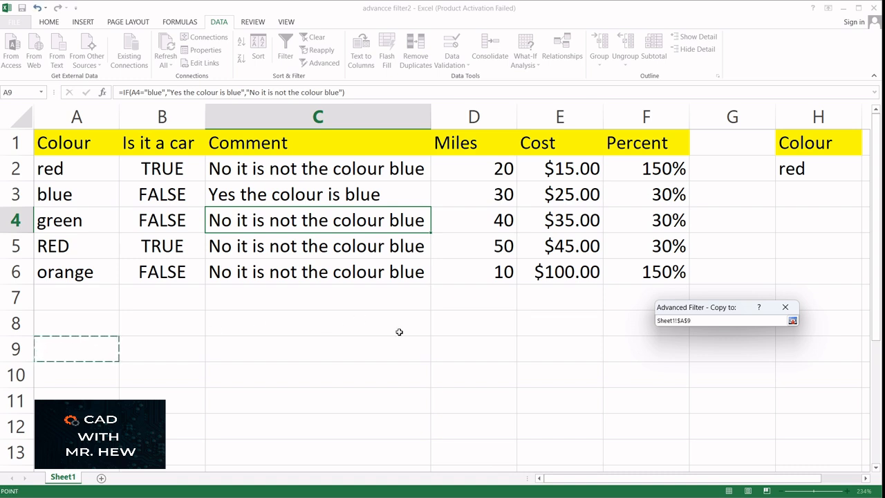
{"action": "key", "text": "Return"}
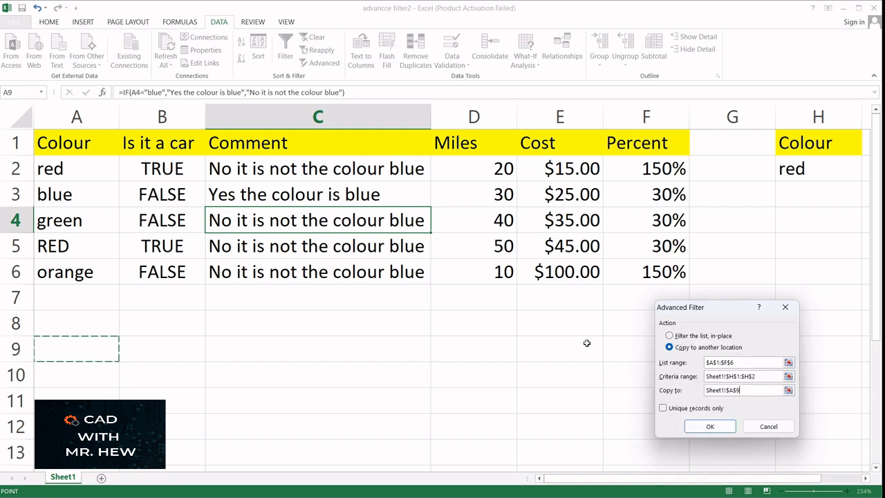
{"action": "left_click", "coordinate": [705, 425]}
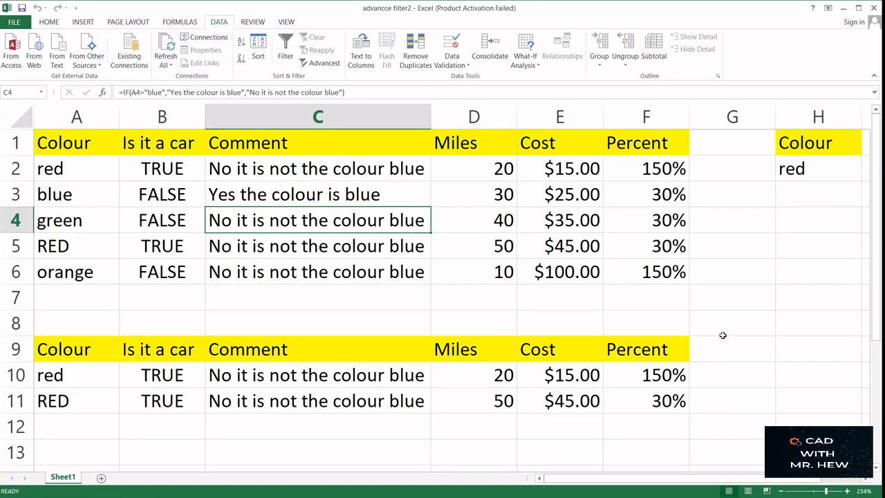